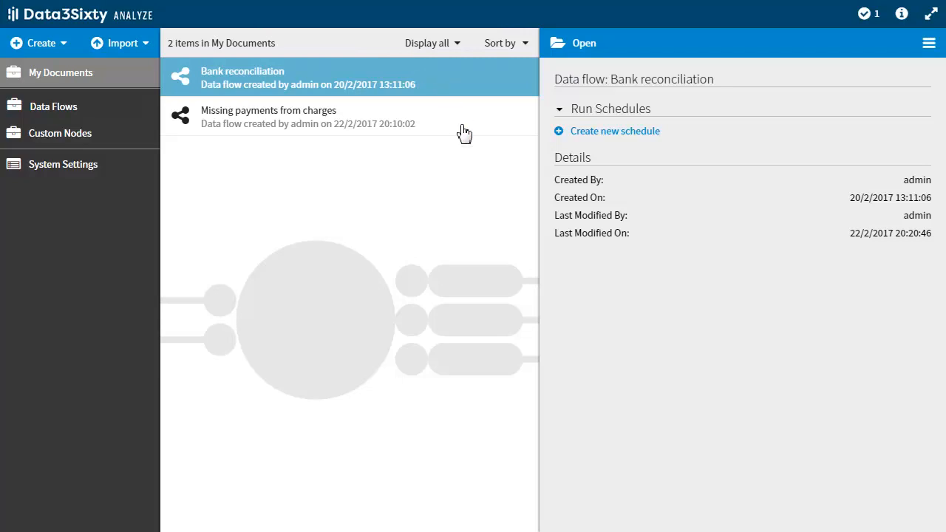
Start a new run schedule for the Missing payments from charges data flow and name it "Missing payments - Daily"
{"action": "left_click", "coordinate": [464, 134]}
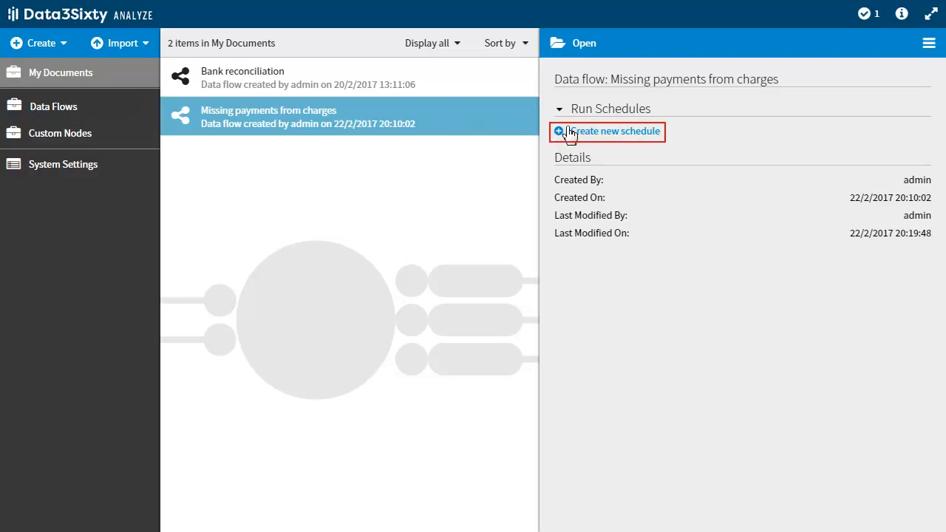
{"action": "left_click", "coordinate": [603, 138]}
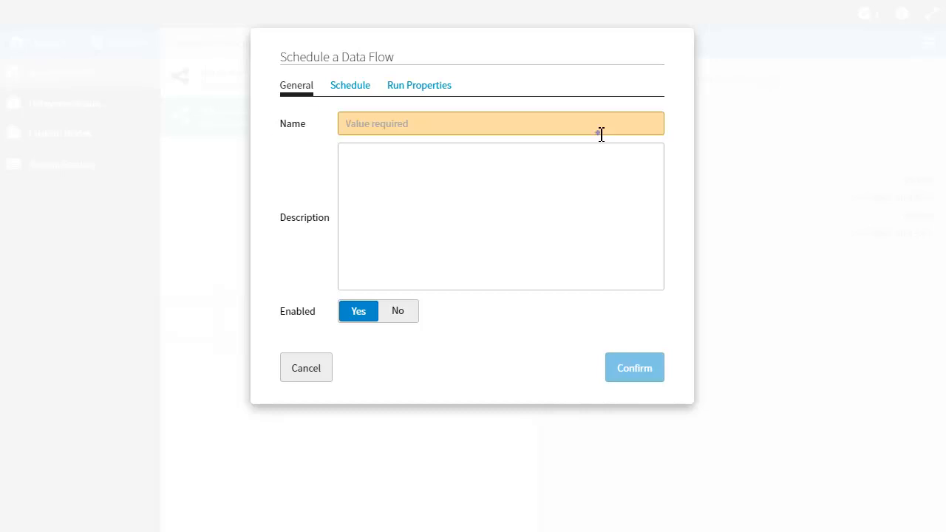
{"action": "type", "text": "Missi"}
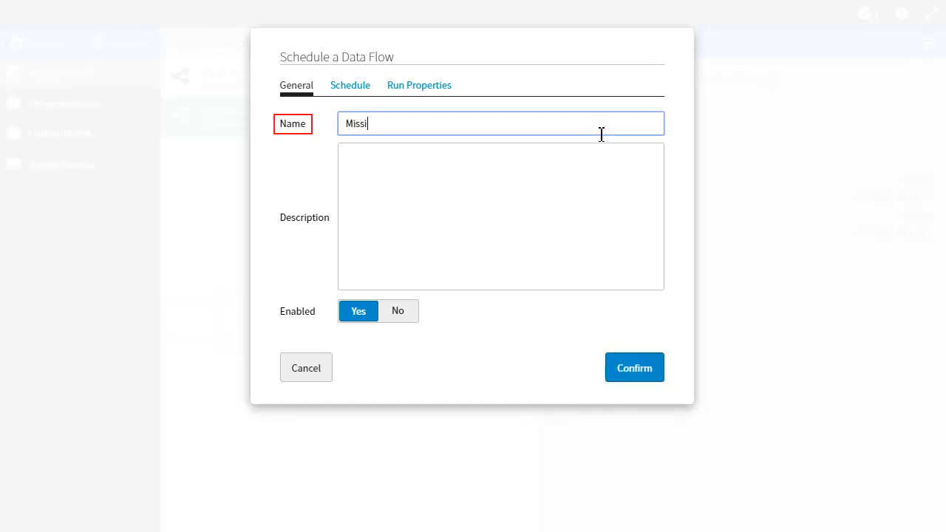
{"action": "type", "text": "ng payments - "}
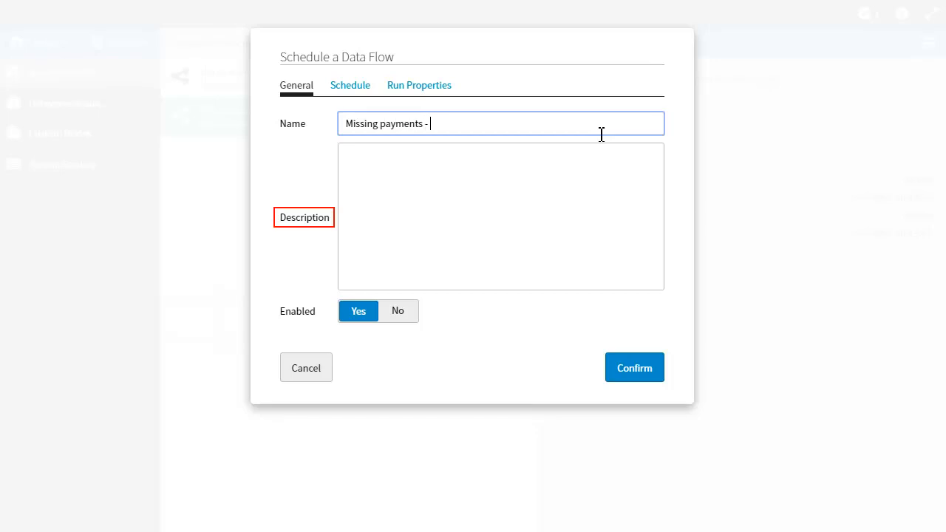
{"action": "type", "text": "Daily"}
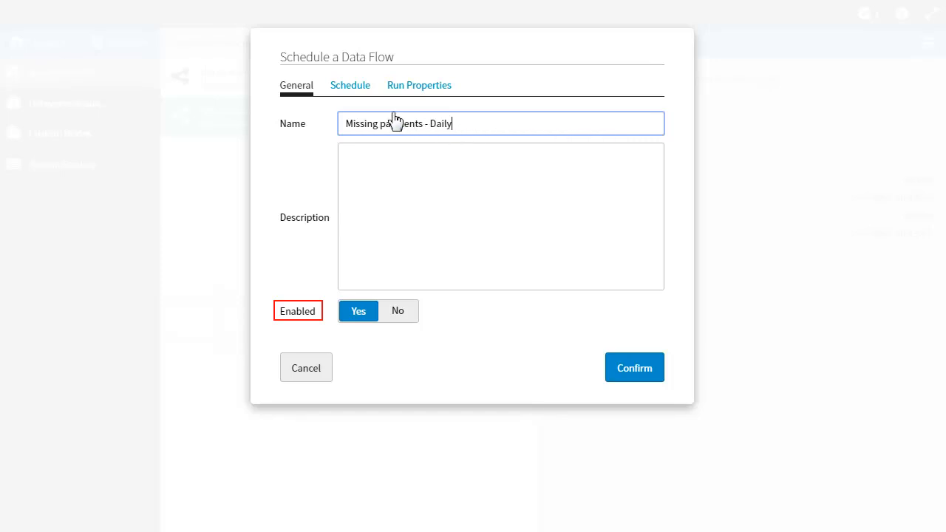
Set the schedule to a Daily interval starting on 2017-02-22, check its run properties and save it
{"action": "left_click", "coordinate": [364, 88]}
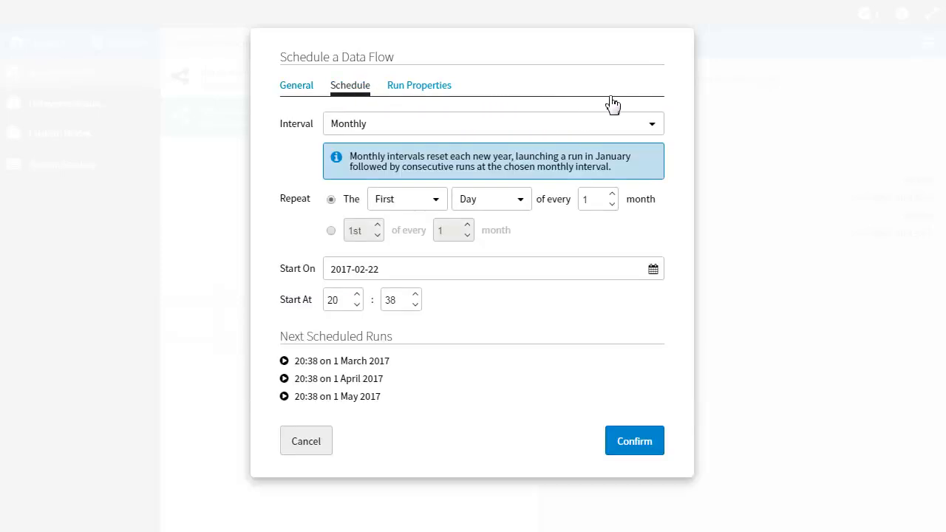
{"action": "left_click", "coordinate": [657, 125]}
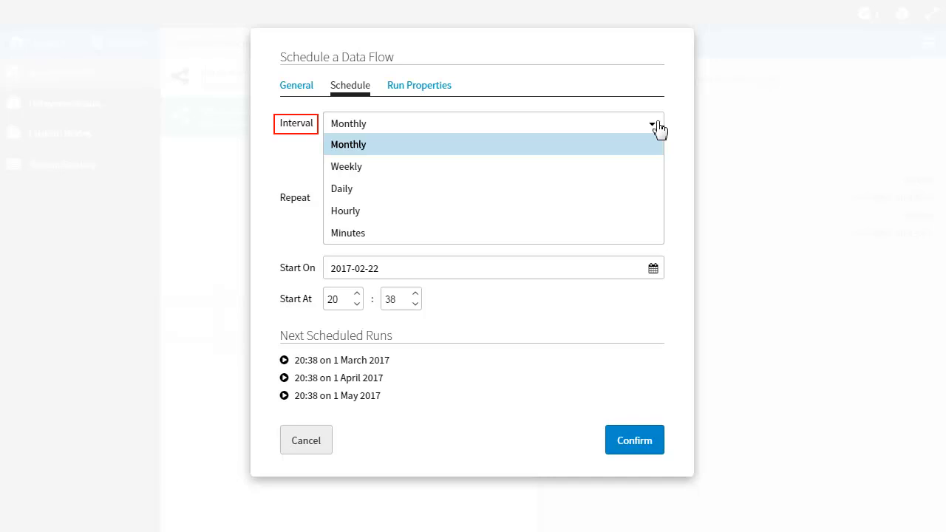
{"action": "left_click", "coordinate": [641, 188]}
{"action": "left_click", "coordinate": [655, 232]}
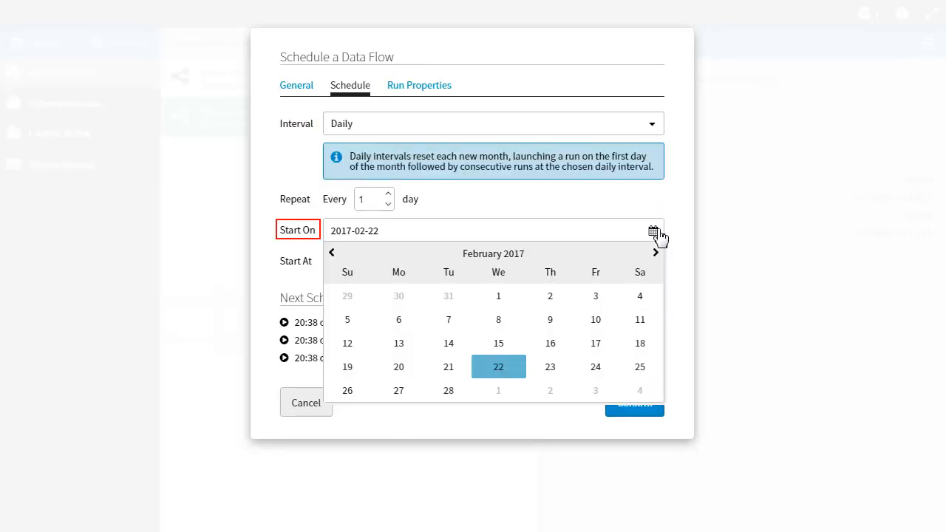
{"action": "left_click", "coordinate": [510, 361]}
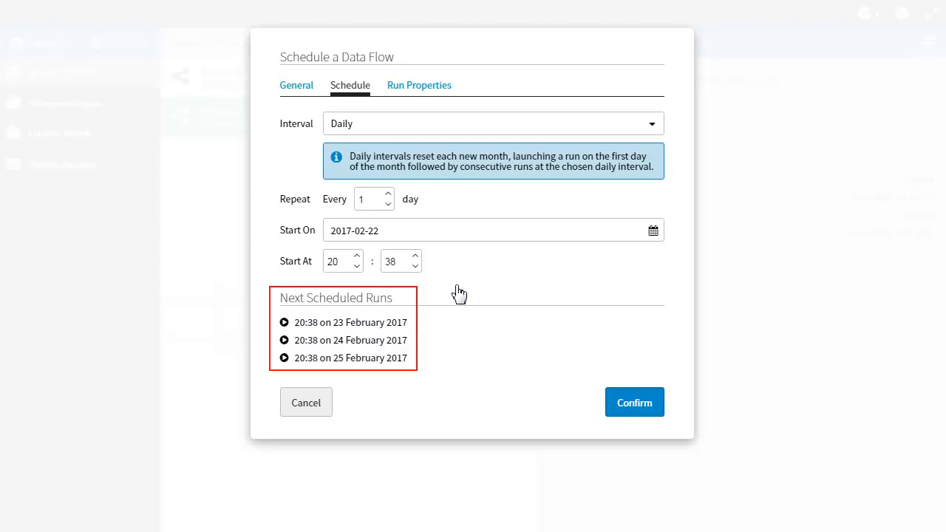
{"action": "left_click", "coordinate": [442, 88]}
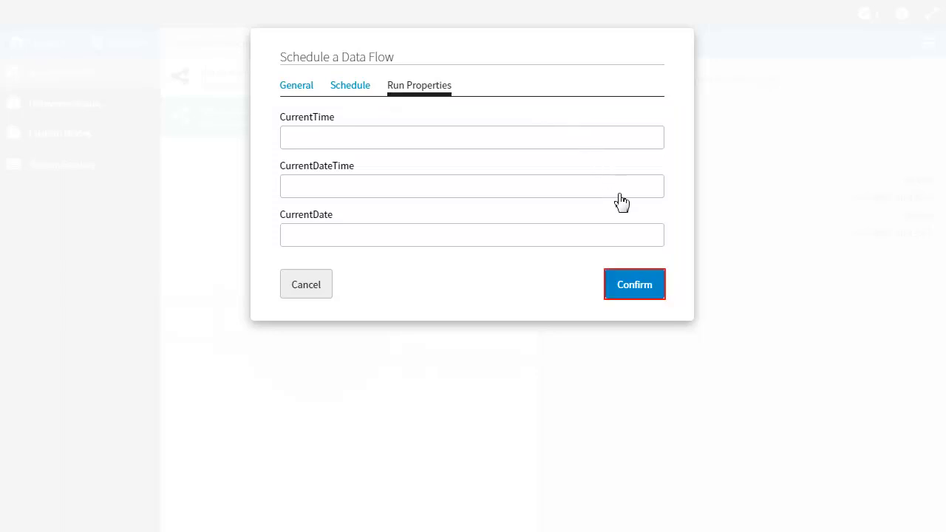
{"action": "left_click", "coordinate": [633, 287]}
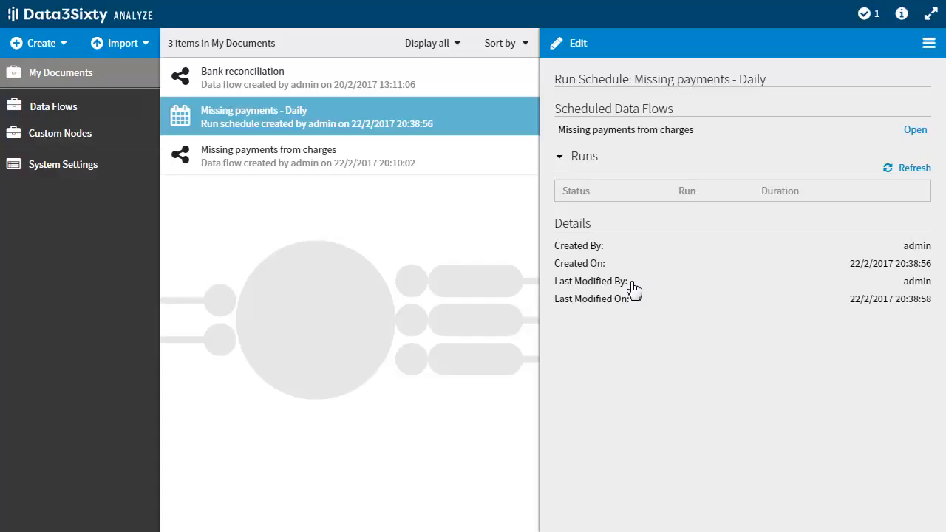
Start a second run schedule for the Missing payments from charges data flow, named "Missing payments - Weekly"
{"action": "left_click", "coordinate": [435, 174]}
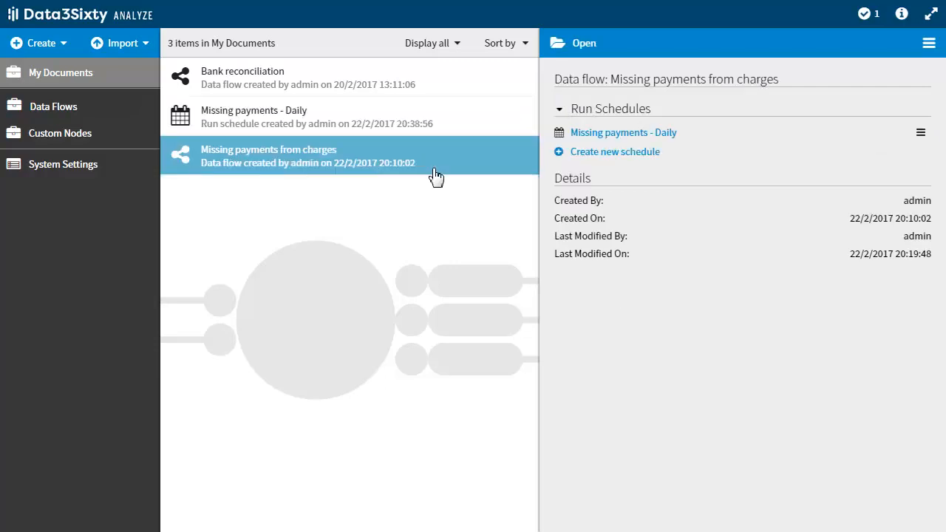
{"action": "left_click", "coordinate": [613, 154]}
{"action": "left_click", "coordinate": [589, 127]}
{"action": "type", "text": "Miss"}
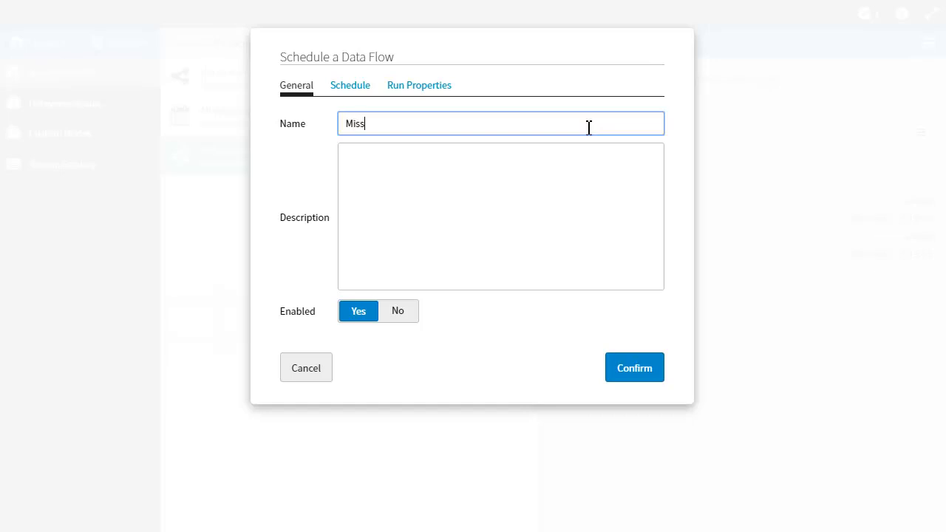
{"action": "type", "text": "ing payments - Weekly"}
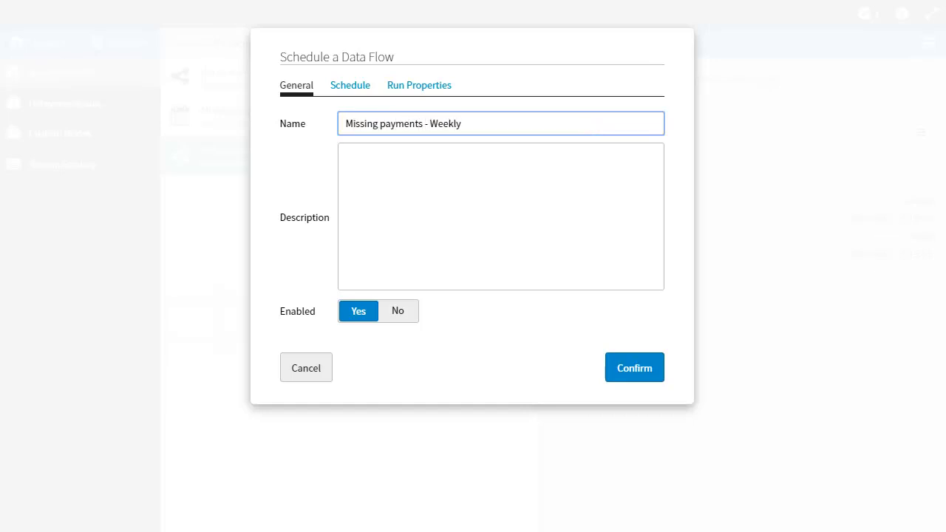
Set the new schedule to a Weekly interval with a start date of 2017-02-27
{"action": "left_click", "coordinate": [361, 88]}
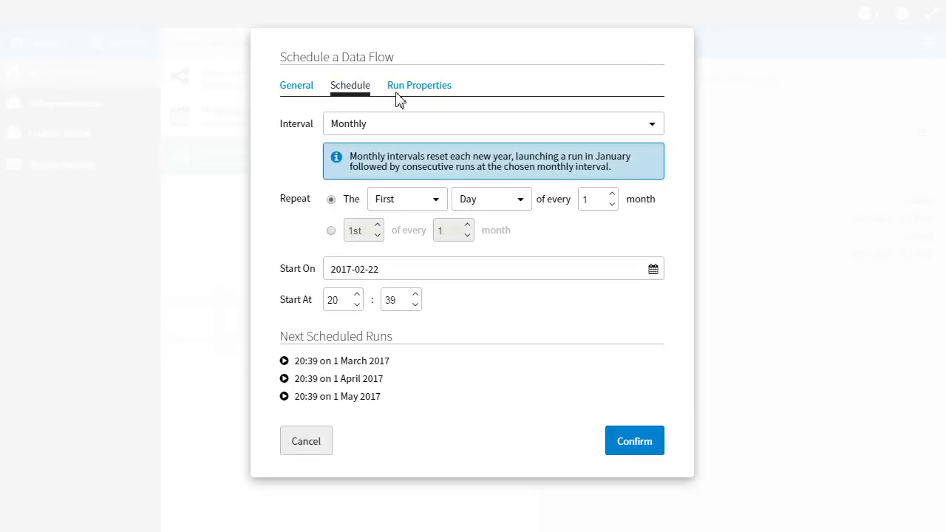
{"action": "left_click", "coordinate": [431, 126]}
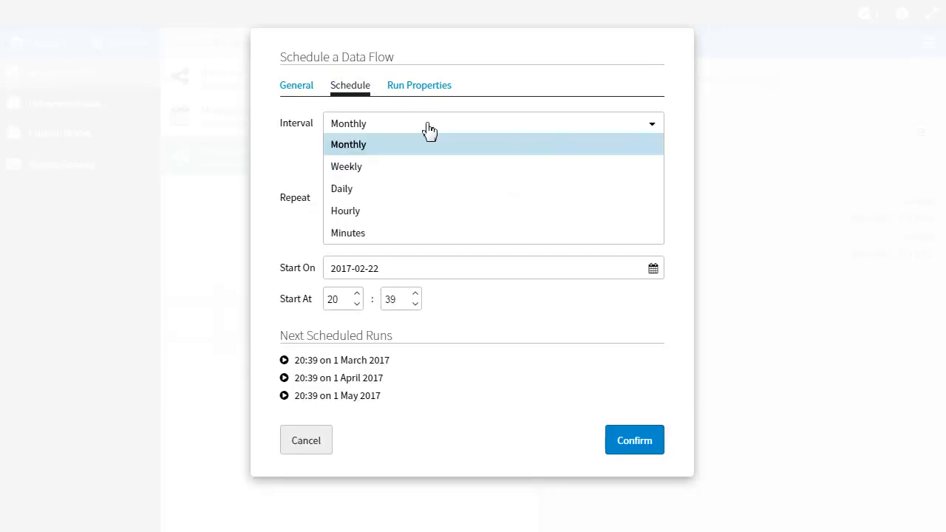
{"action": "left_click", "coordinate": [415, 168]}
{"action": "left_click", "coordinate": [653, 267]}
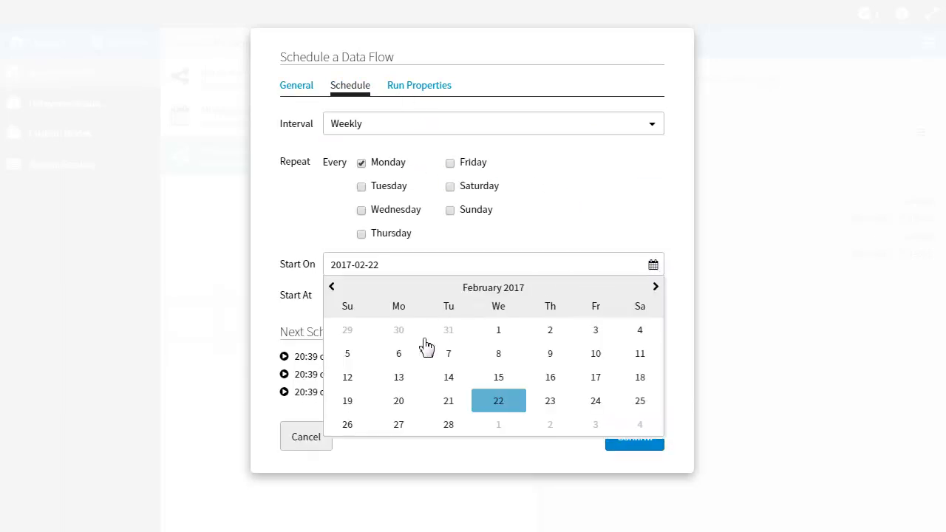
{"action": "left_click", "coordinate": [396, 427]}
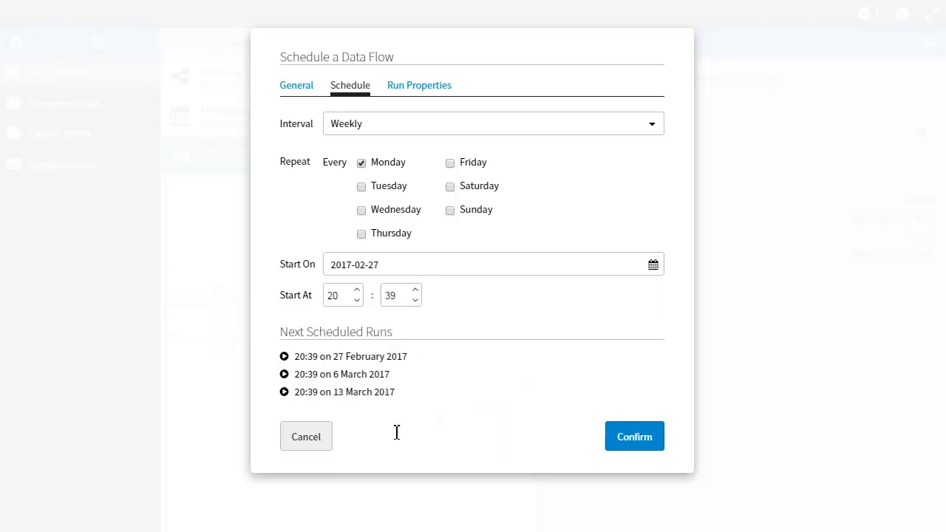
Set the weekly schedule's start time to 09:00 and save the schedule
{"action": "double_click", "coordinate": [344, 295]}
{"action": "type", "text": "09"}
{"action": "double_click", "coordinate": [381, 299]}
{"action": "type", "text": "00"}
{"action": "left_click", "coordinate": [636, 439]}
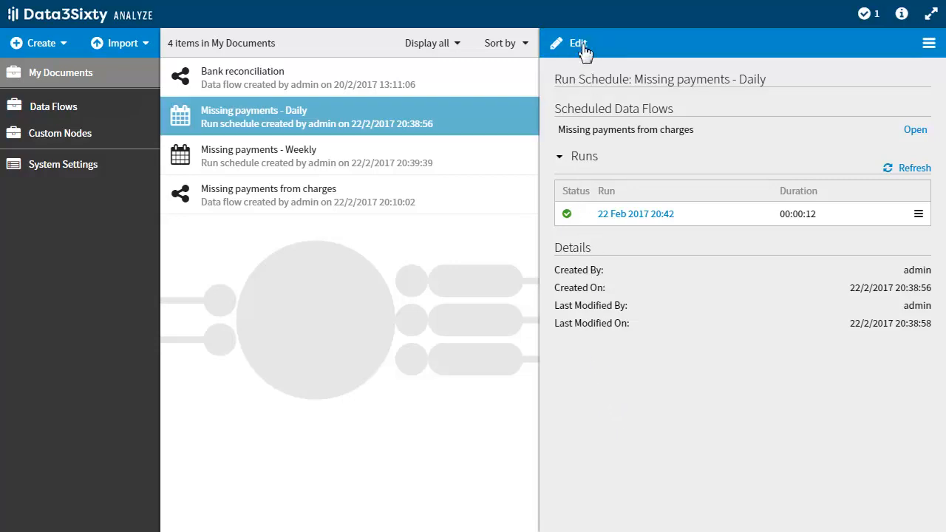
Disable the Missing payments - Daily run schedule
{"action": "left_click", "coordinate": [465, 213]}
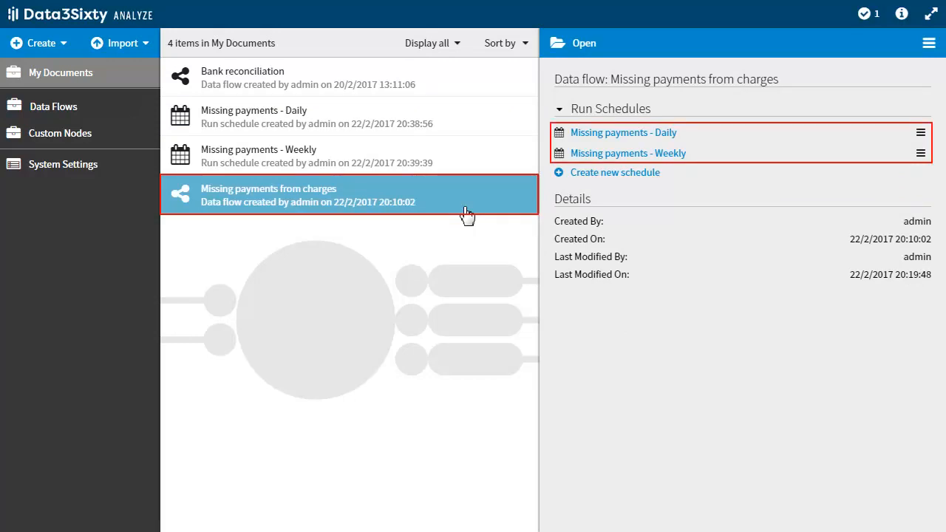
{"action": "left_click", "coordinate": [920, 153]}
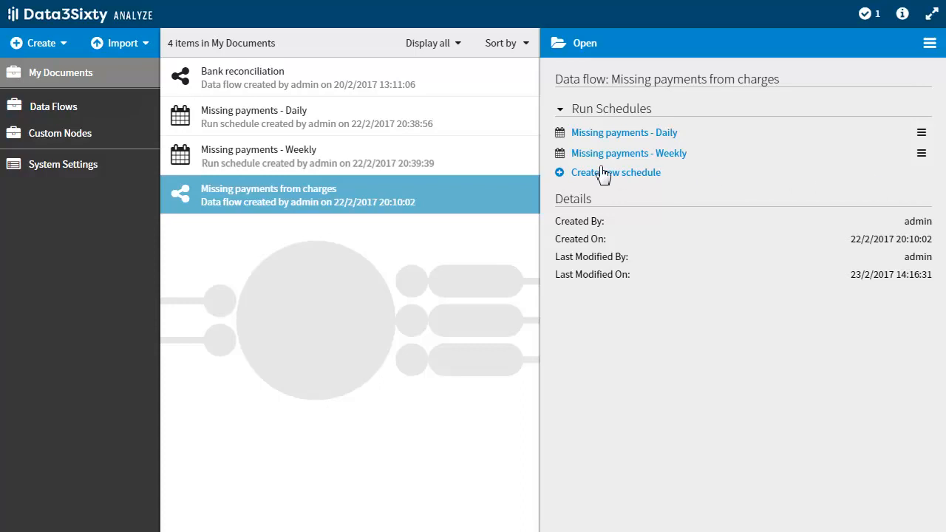
{"action": "left_click", "coordinate": [482, 133]}
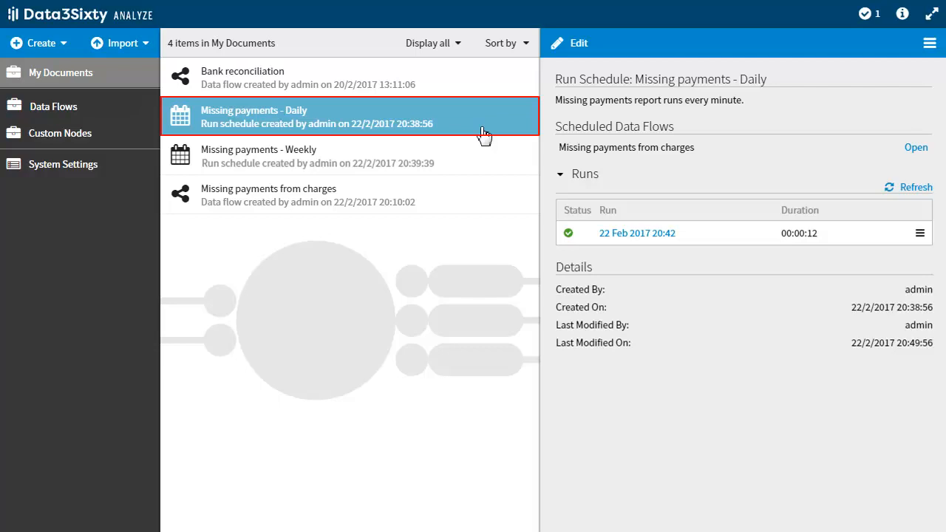
{"action": "left_click", "coordinate": [928, 44]}
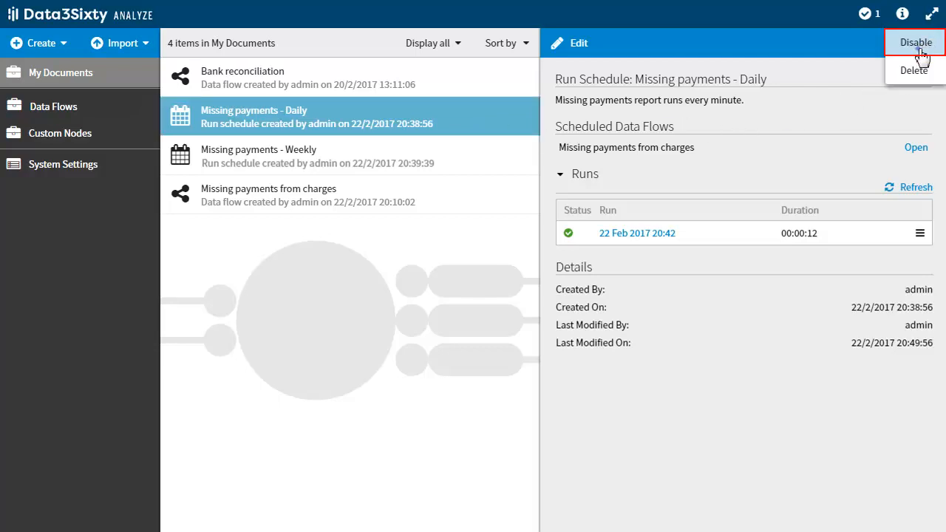
{"action": "left_click", "coordinate": [921, 56]}
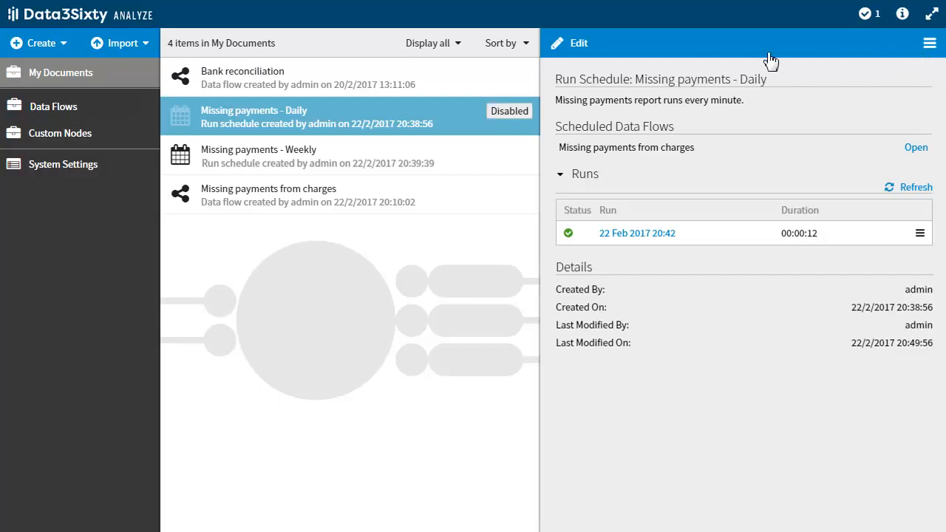
Enable the disabled Missing payments - Daily run schedule again
{"action": "left_click", "coordinate": [427, 201]}
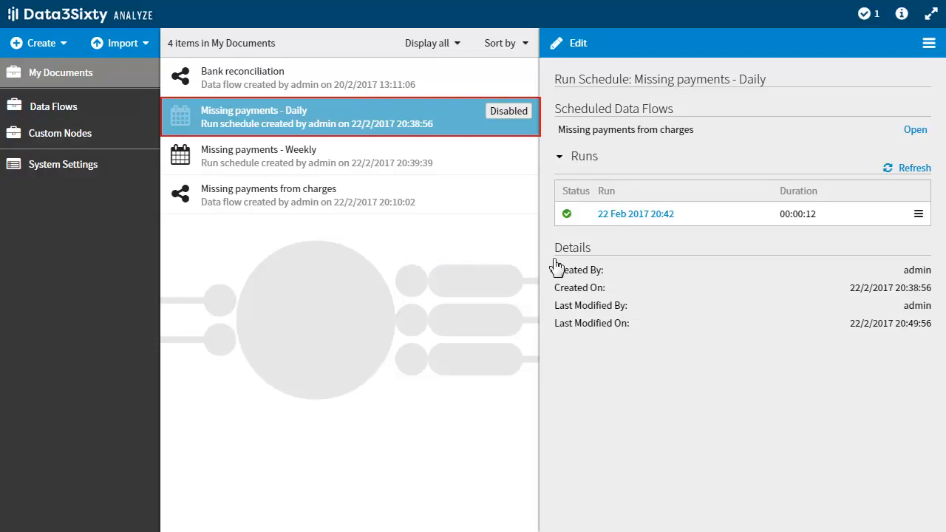
{"action": "left_click", "coordinate": [929, 45]}
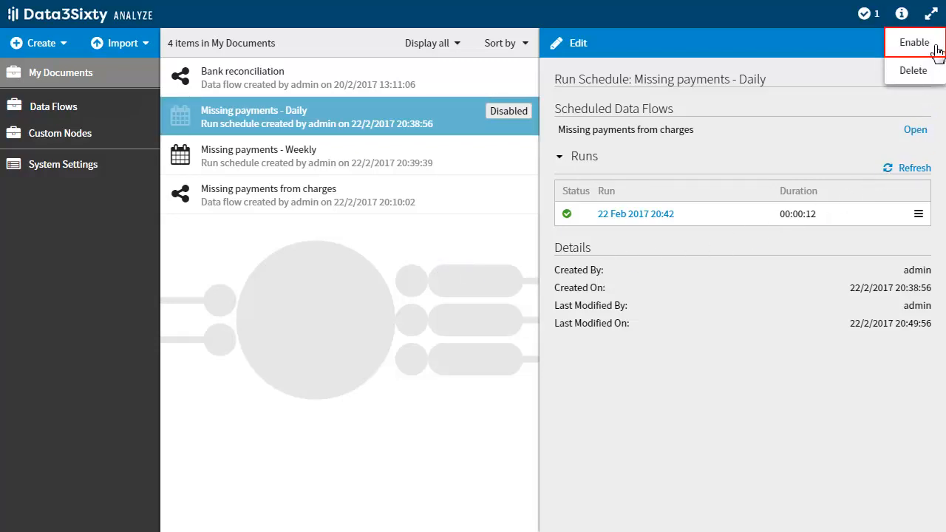
{"action": "left_click", "coordinate": [933, 44]}
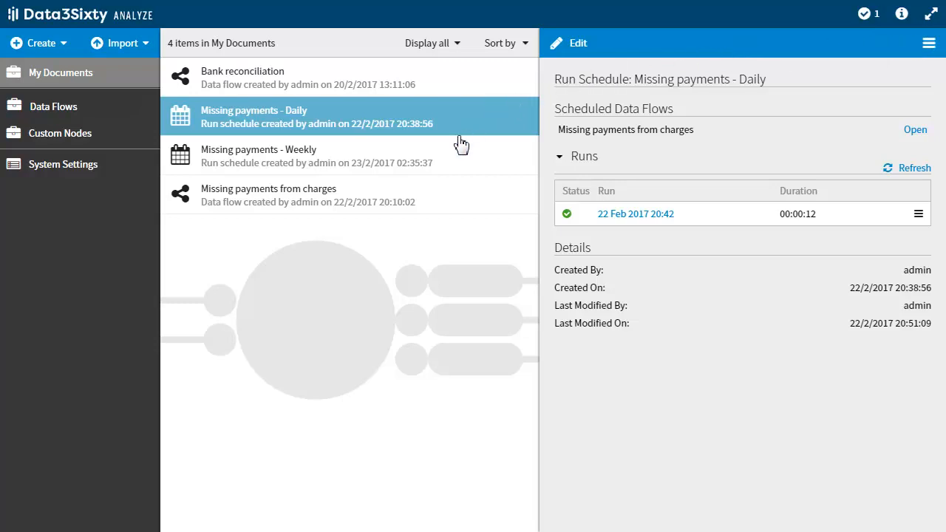
Delete the Missing payments - Weekly run schedule and confirm the deletion
{"action": "left_click", "coordinate": [436, 207]}
{"action": "left_click", "coordinate": [921, 153]}
{"action": "left_click", "coordinate": [530, 180]}
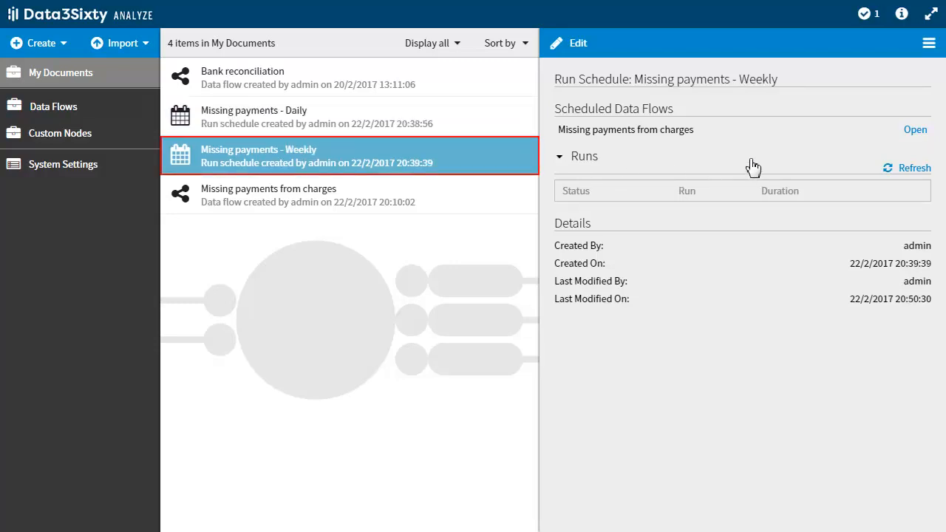
{"action": "left_click", "coordinate": [929, 44]}
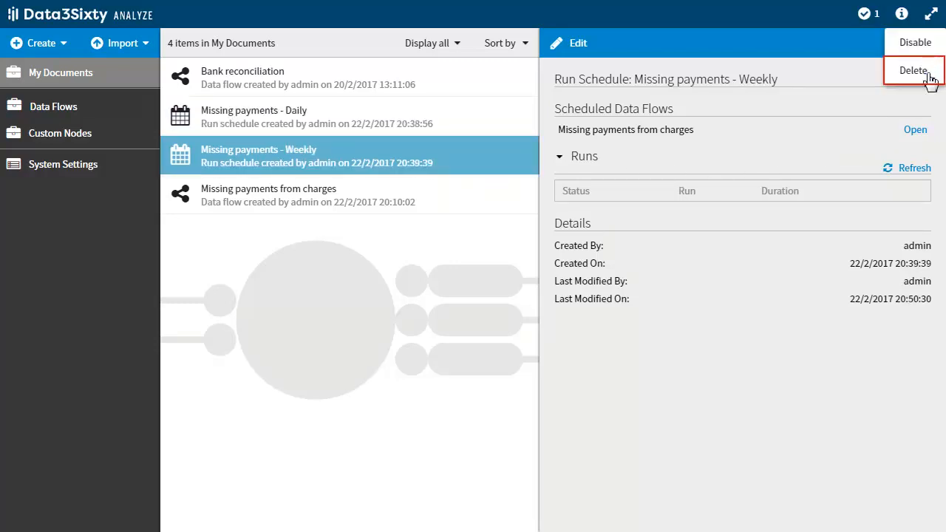
{"action": "left_click", "coordinate": [914, 71]}
{"action": "left_click", "coordinate": [639, 178]}
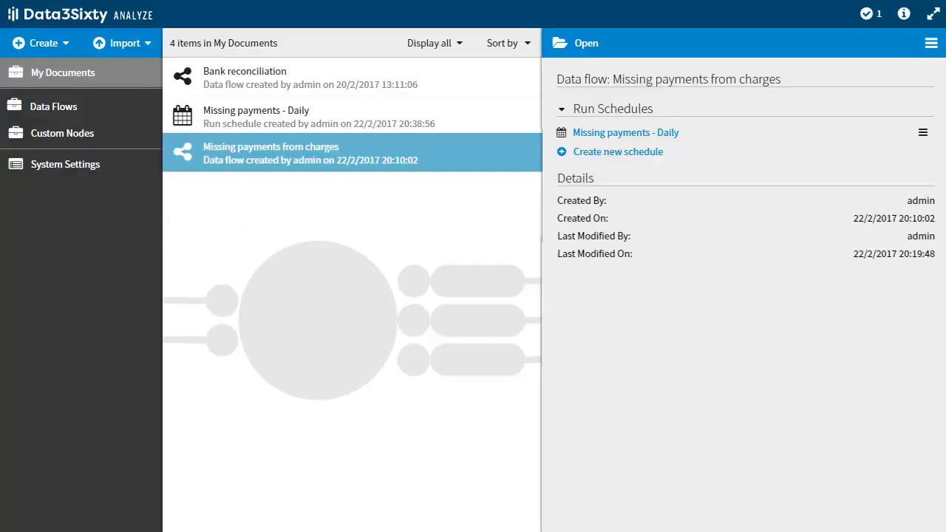
Check the actions available for the Missing payments - Daily schedule's 22 Feb 2017 20:42 run and view that run
{"action": "left_click", "coordinate": [626, 132]}
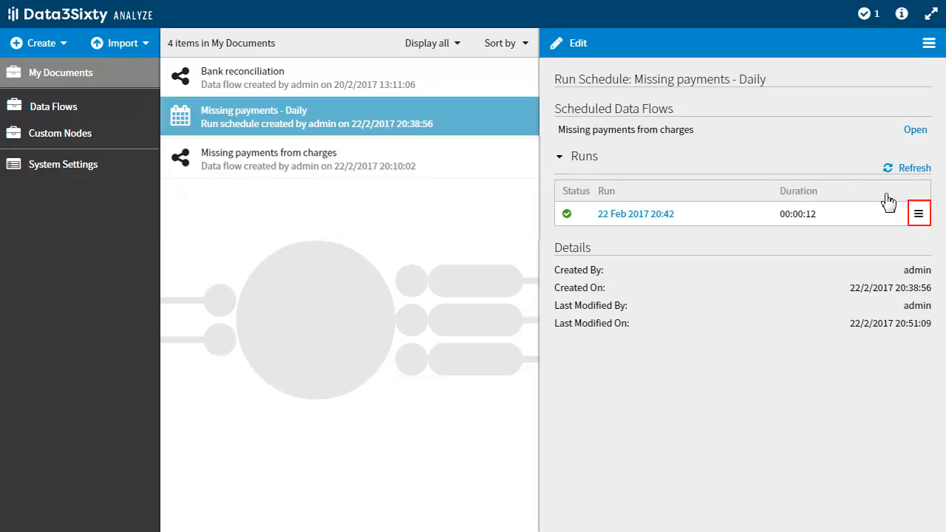
{"action": "left_click", "coordinate": [918, 216]}
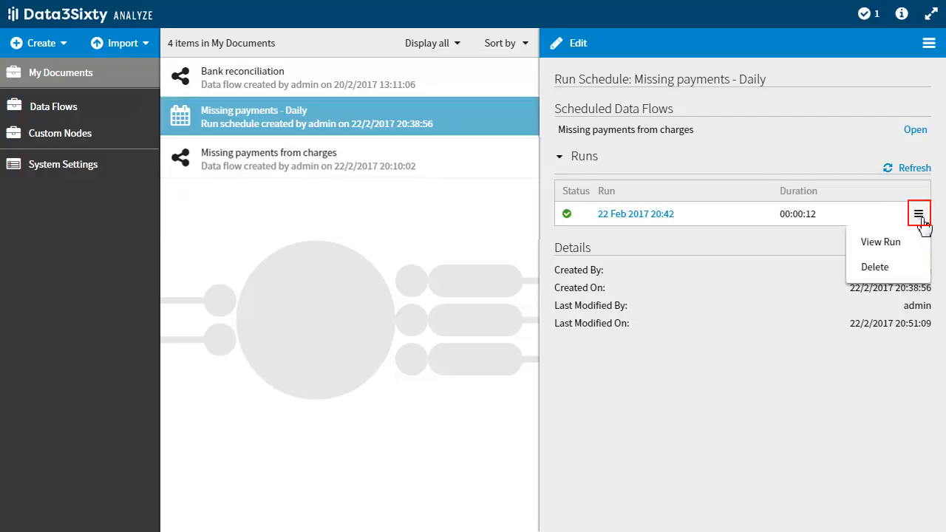
{"action": "left_click", "coordinate": [903, 267]}
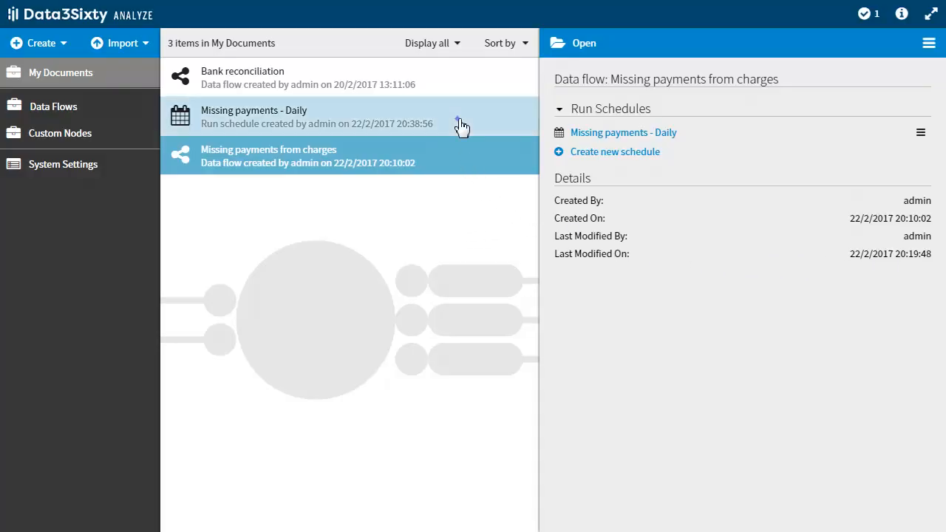
{"action": "left_click", "coordinate": [461, 122]}
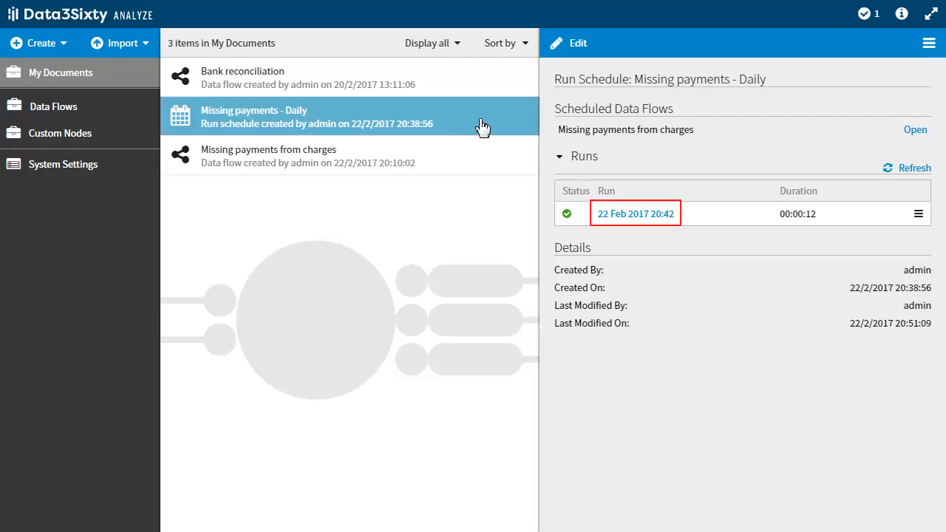
{"action": "left_click", "coordinate": [637, 216]}
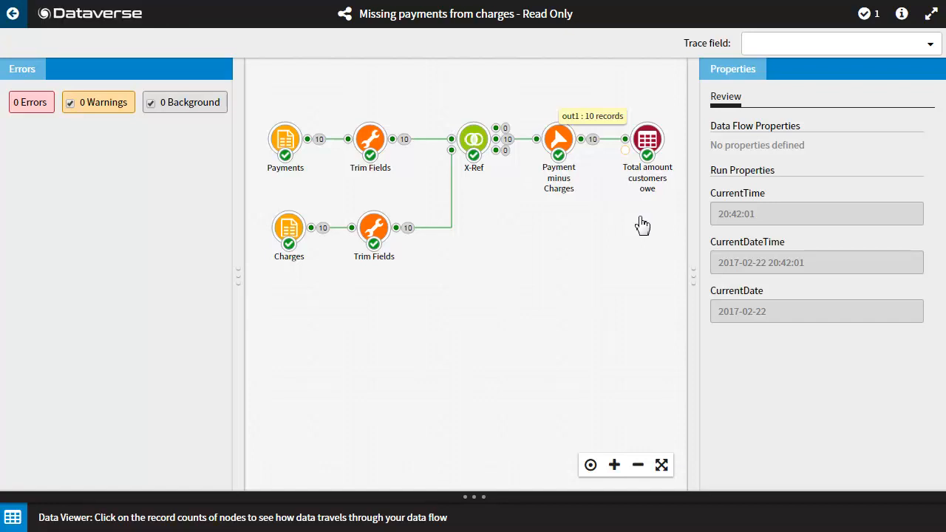
View the output records of the Payment minus Charges node and export them to CSV
{"action": "left_click", "coordinate": [592, 140]}
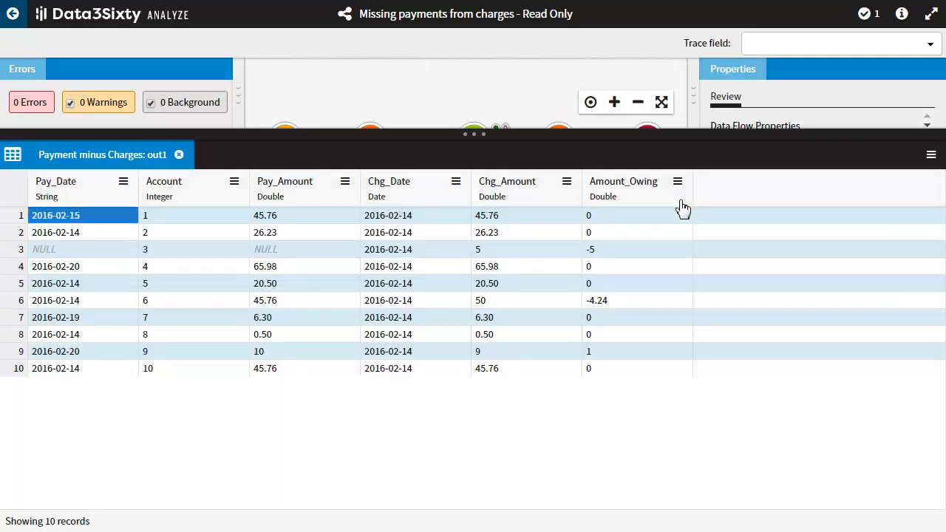
{"action": "left_click", "coordinate": [931, 156]}
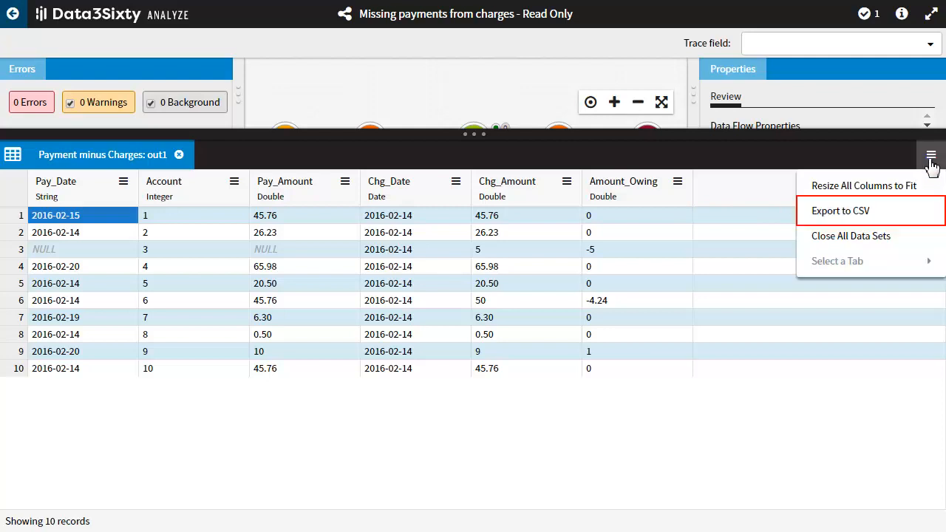
{"action": "left_click", "coordinate": [882, 210]}
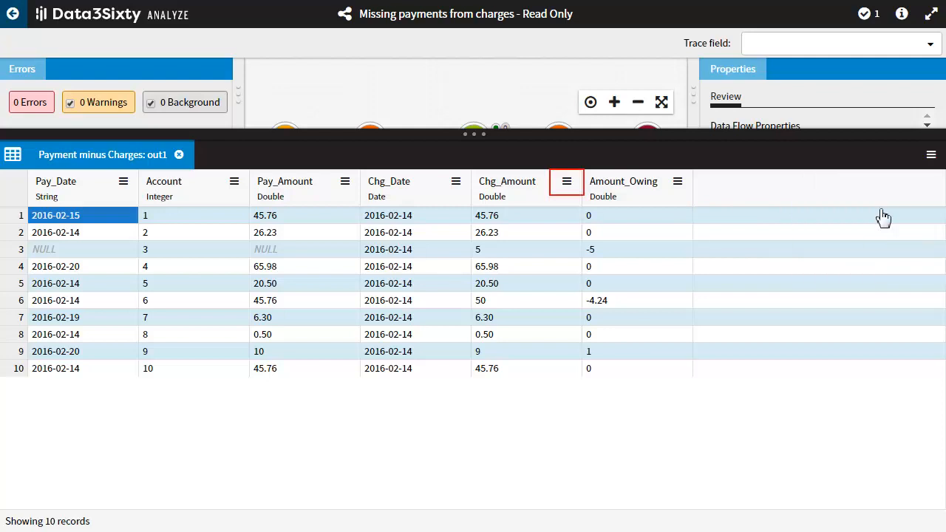
Trace the Chg_Amount field through the data flow and collapse the data viewer
{"action": "left_click", "coordinate": [566, 183]}
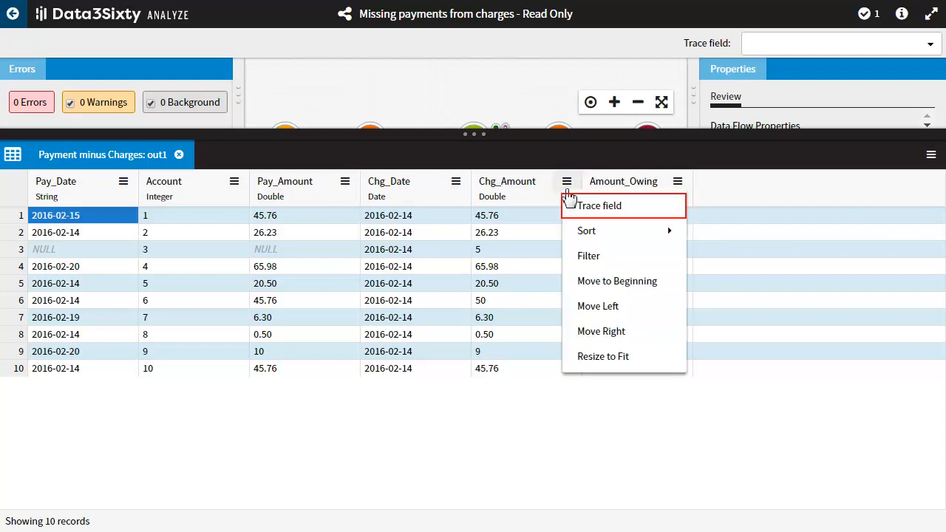
{"action": "left_click", "coordinate": [569, 206]}
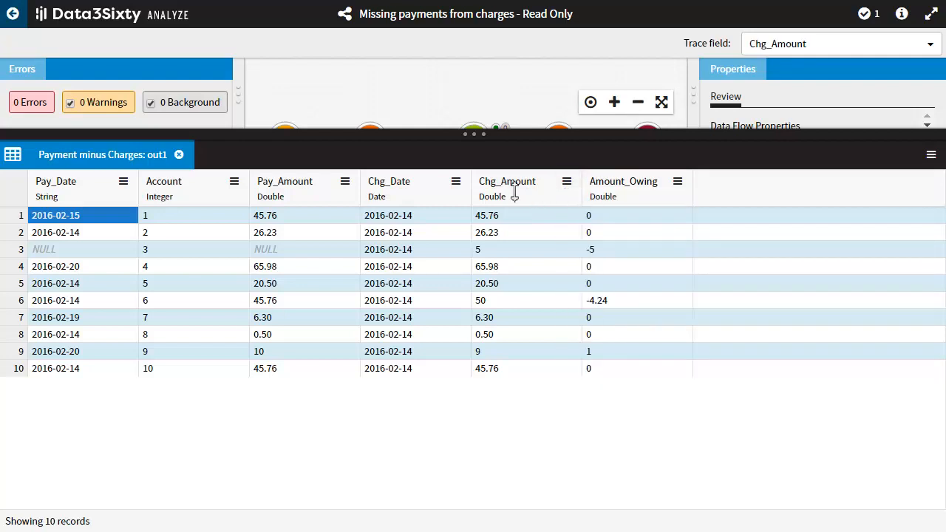
{"action": "left_click", "coordinate": [474, 134]}
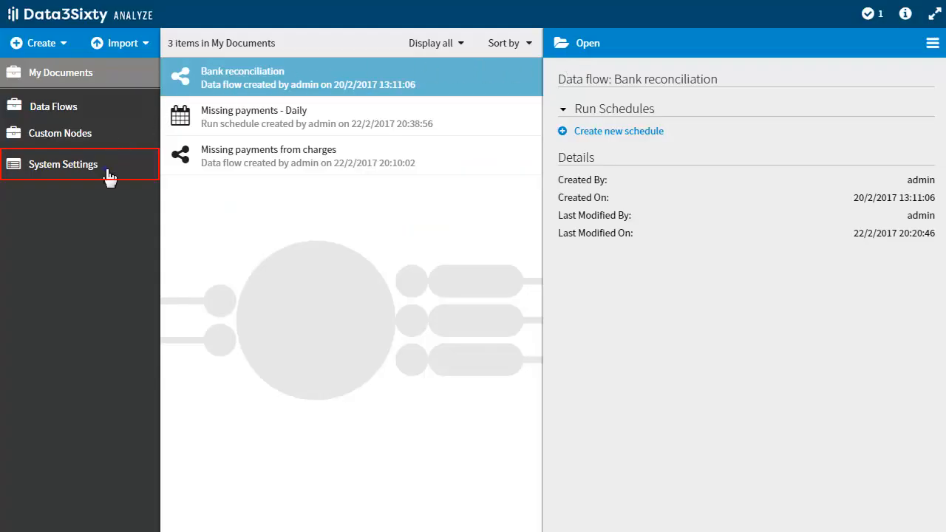
In the system's Scheduling settings, enable keeping only the 5 most recent scheduled runs
{"action": "left_click", "coordinate": [107, 173]}
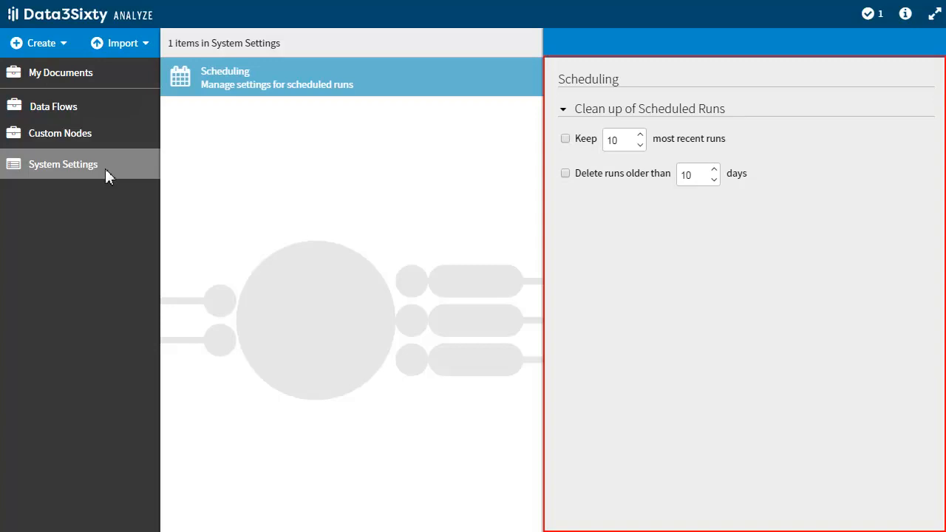
{"action": "left_click", "coordinate": [565, 139]}
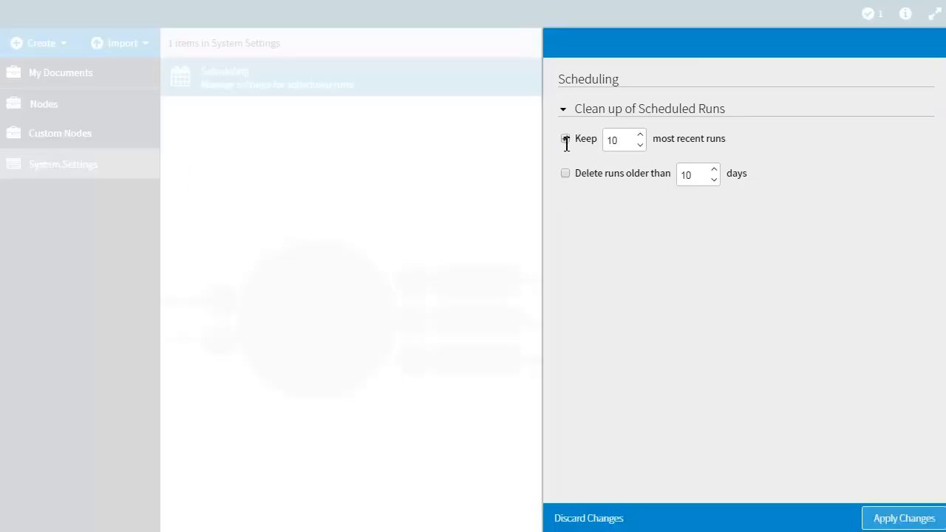
{"action": "left_click", "coordinate": [625, 140]}
{"action": "key", "text": "BackSpace"}
{"action": "key", "text": "BackSpace"}
{"action": "type", "text": "5"}
{"action": "left_click", "coordinate": [566, 139]}
Enable deletion of scheduled runs older than 5 days and apply the clean-up settings
{"action": "left_click", "coordinate": [565, 173]}
{"action": "double_click", "coordinate": [686, 176]}
{"action": "key", "text": "BackSpace"}
{"action": "type", "text": "5"}
{"action": "left_click", "coordinate": [566, 139]}
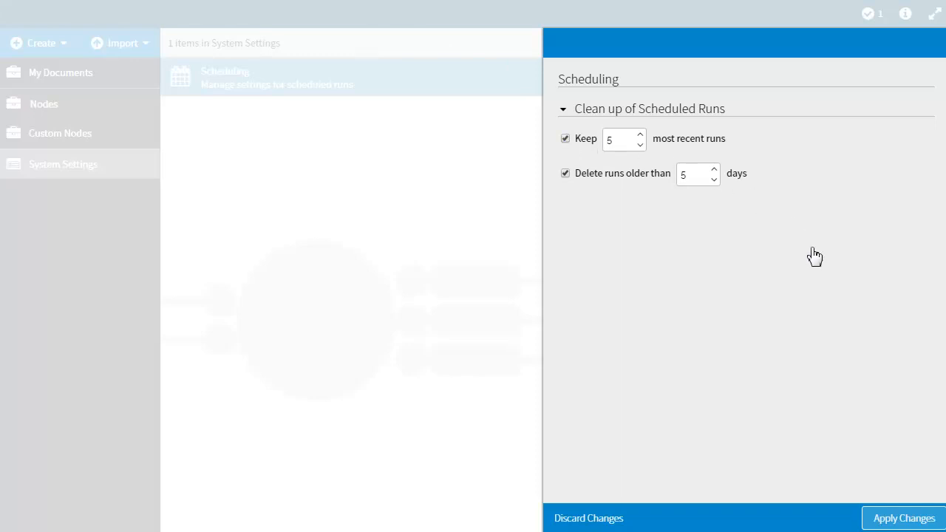
{"action": "left_click", "coordinate": [884, 518]}
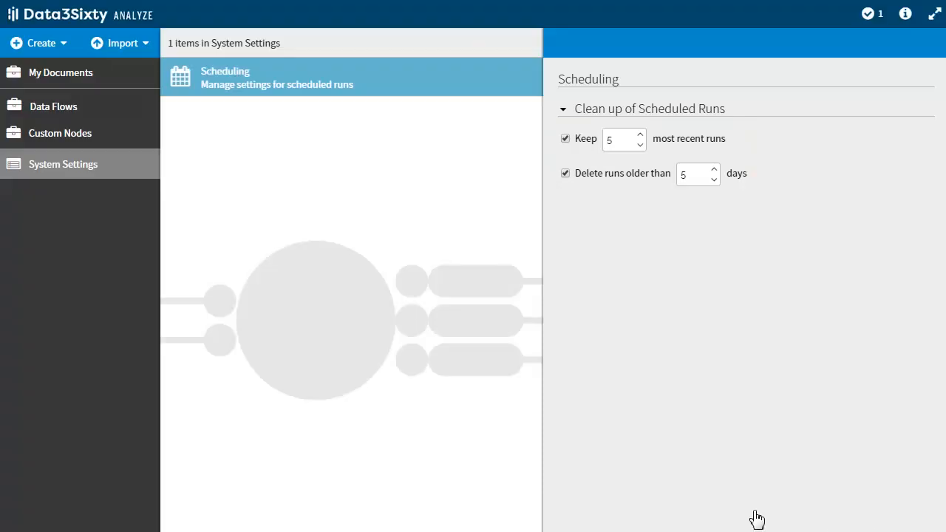
Return to My Documents and select the Missing payments - Daily run schedule
{"action": "left_click", "coordinate": [94, 86]}
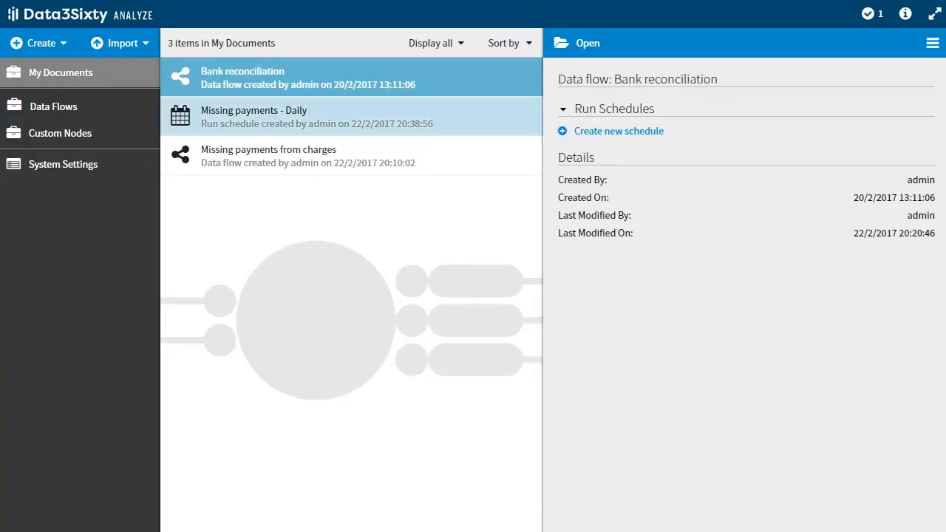
{"action": "left_click", "coordinate": [296, 117]}
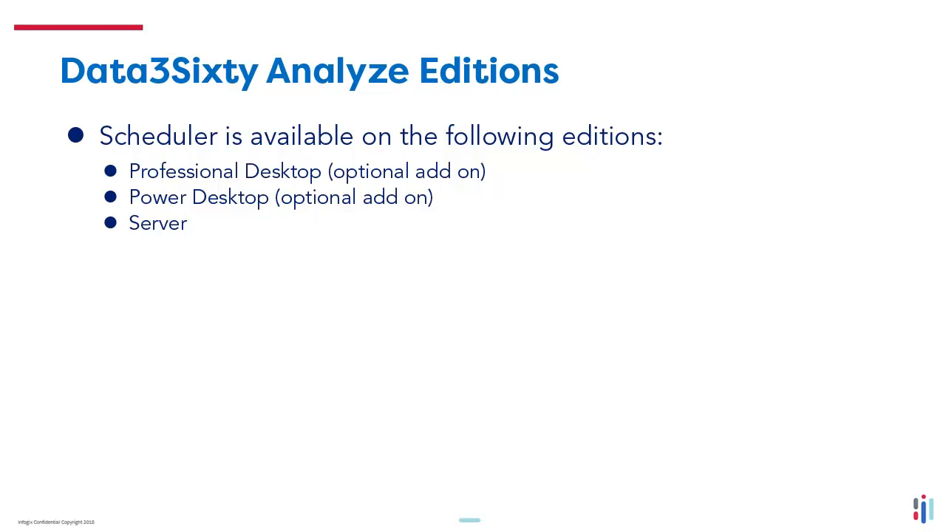
{"action": "key", "text": "Right"}
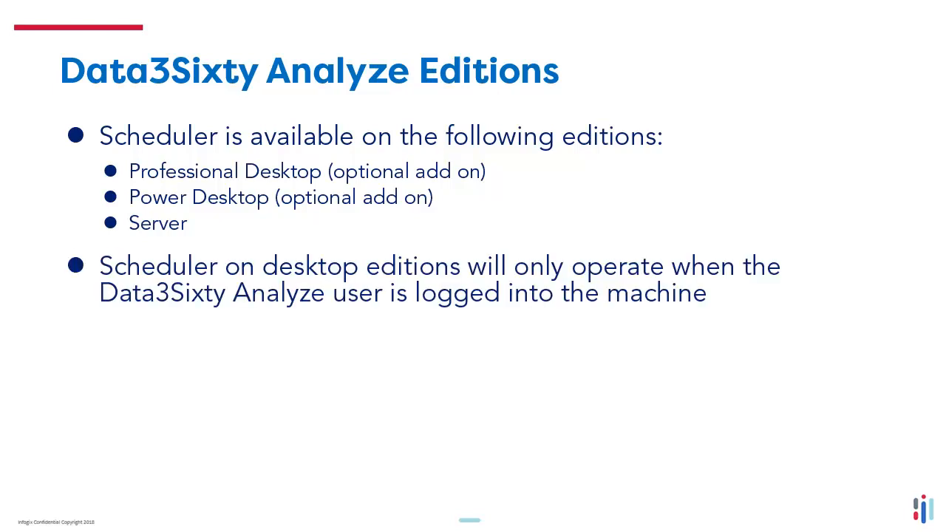